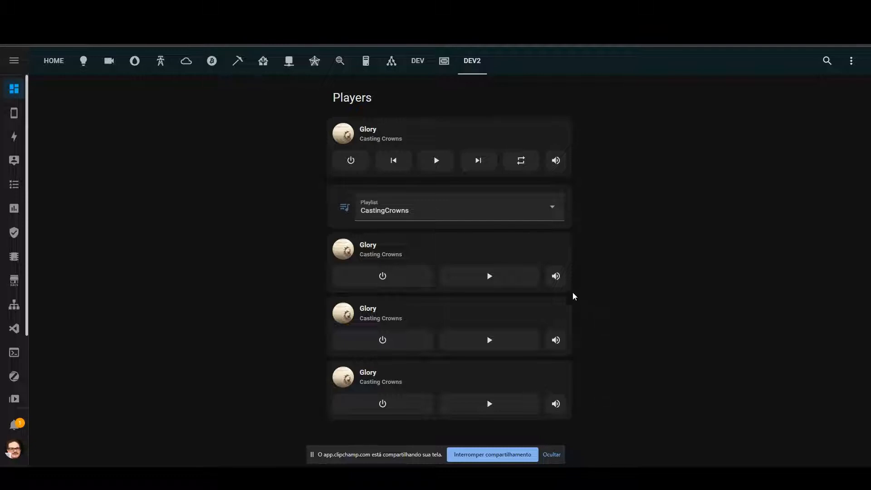
- Switch to the Google Home app and review the rooms, cast devices and speaker group of DuckBee House
{"action": "left_click", "coordinate": [552, 455]}
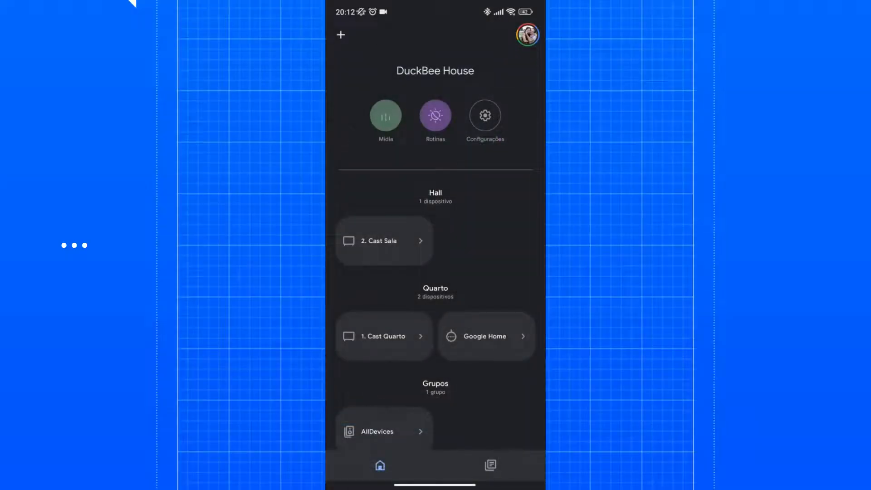
{"action": "scroll", "coordinate": [436, 236], "scroll_direction": "down", "scroll_amount": 3}
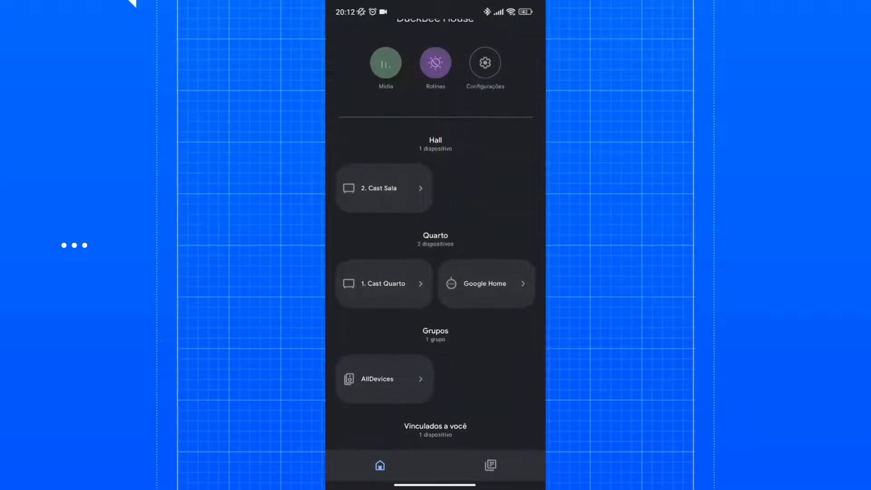
{"action": "scroll", "coordinate": [436, 236], "scroll_direction": "down", "scroll_amount": 1}
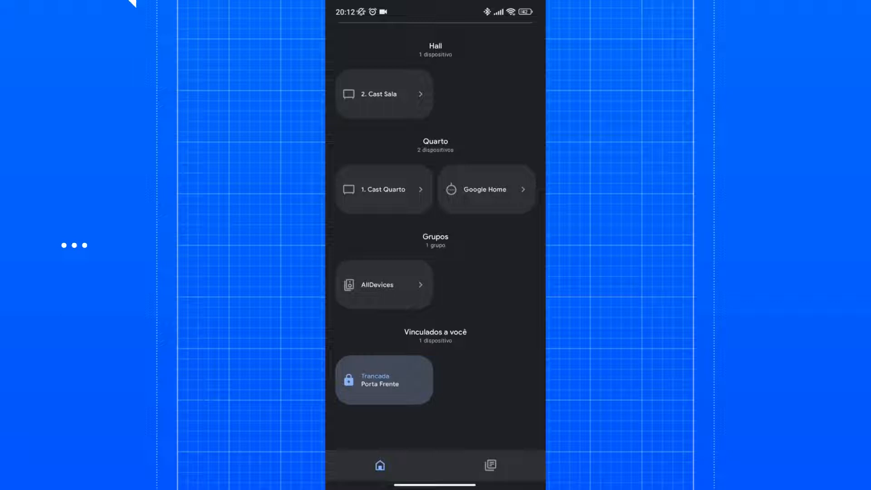
{"action": "scroll", "coordinate": [436, 237], "scroll_direction": "up", "scroll_amount": 4}
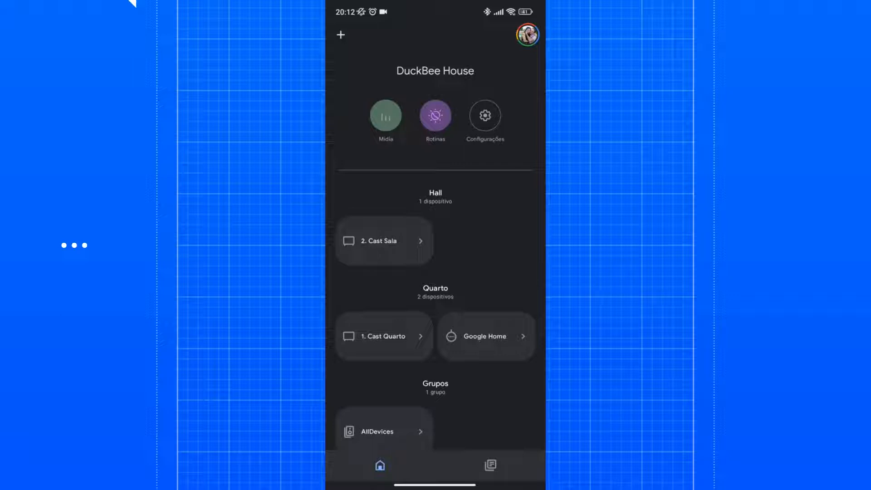
- Walk through creating a speaker group from 1. Cast Quarto, 2. Cast Sala and Google Home up to its naming, without saving it
{"action": "left_click", "coordinate": [386, 116]}
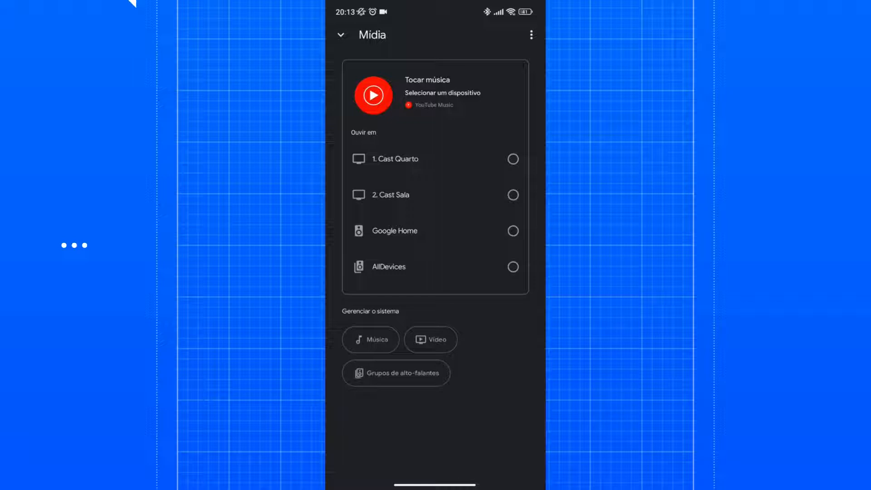
{"action": "left_click", "coordinate": [397, 373]}
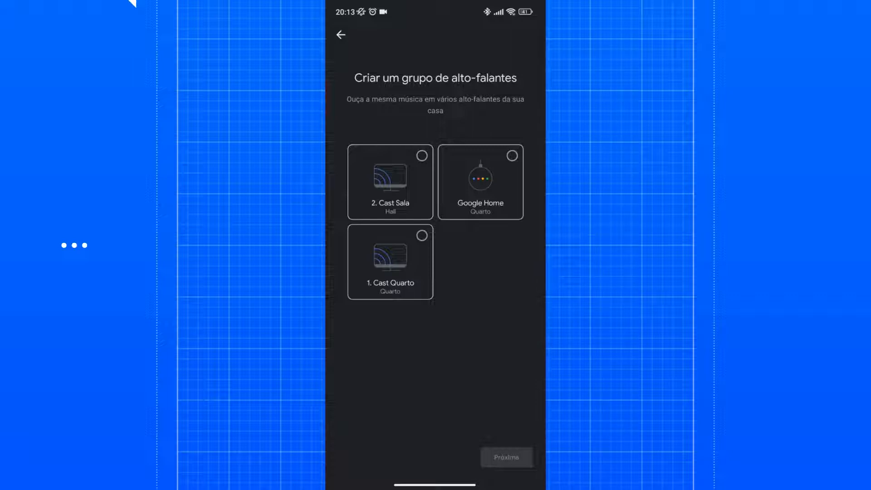
{"action": "left_click", "coordinate": [390, 262]}
{"action": "left_click", "coordinate": [390, 182]}
{"action": "left_click", "coordinate": [481, 182]}
{"action": "left_click", "coordinate": [507, 457]}
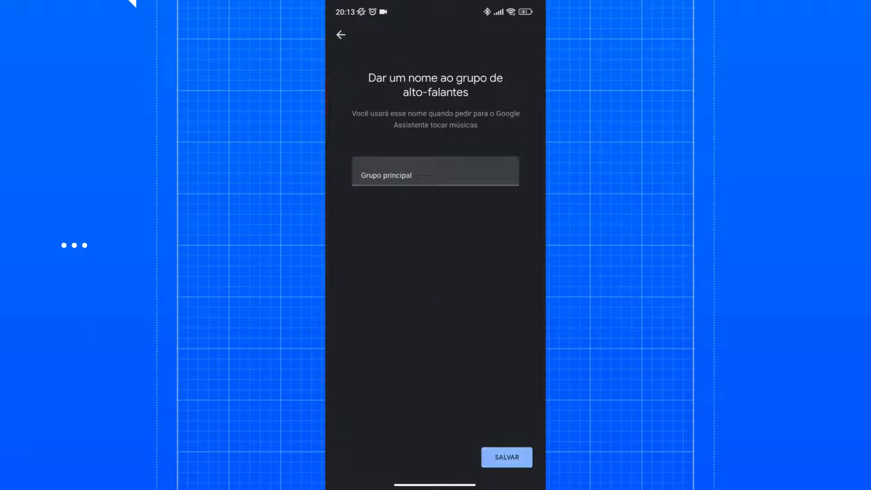
{"action": "left_click", "coordinate": [341, 35]}
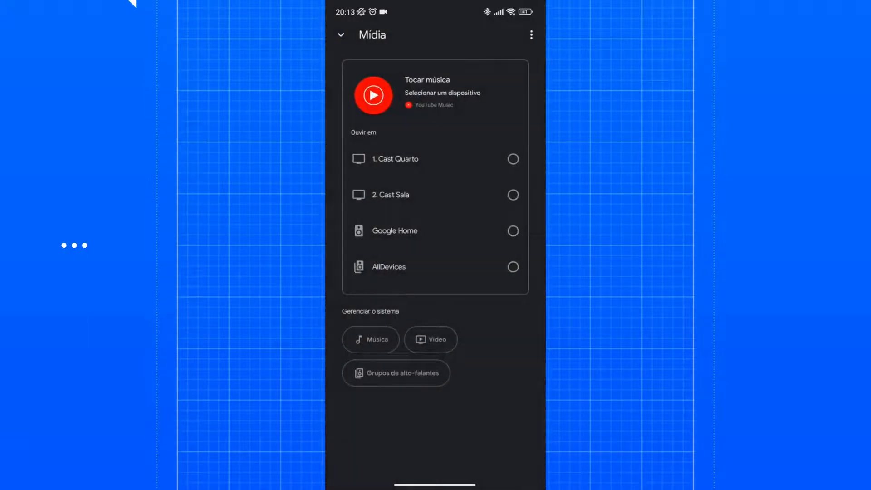
{"action": "left_click", "coordinate": [340, 35]}
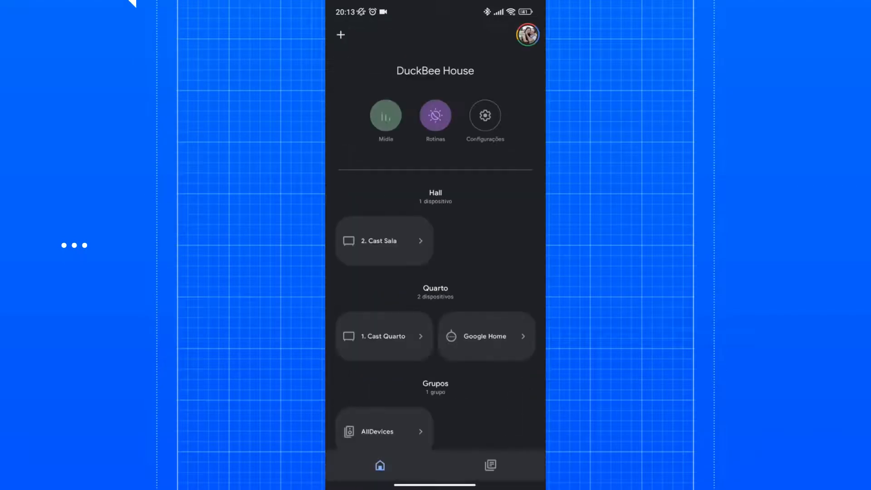
- Check the settings of the AllDevices group and the devices chosen for it, leaving them as they are
{"action": "scroll", "coordinate": [436, 246], "scroll_direction": "down", "scroll_amount": 4}
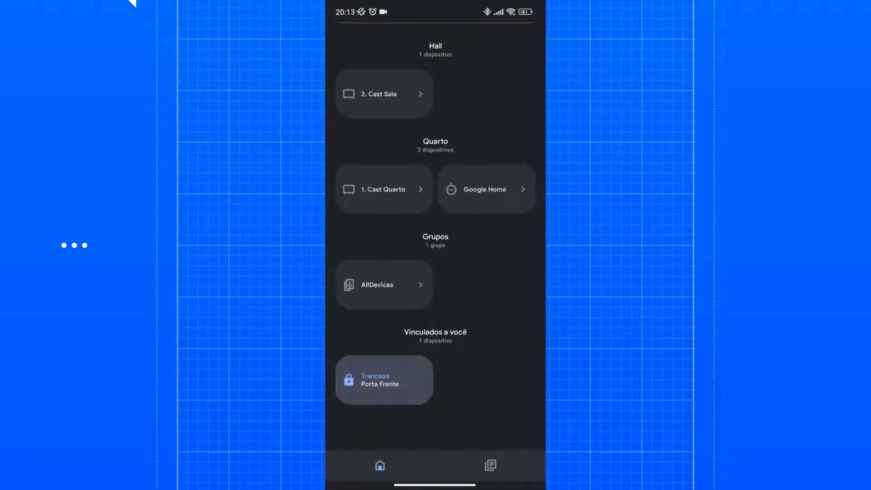
{"action": "scroll", "coordinate": [435, 245], "scroll_direction": "up", "scroll_amount": 1}
{"action": "scroll", "coordinate": [436, 245], "scroll_direction": "down", "scroll_amount": 1}
{"action": "left_click", "coordinate": [384, 284]}
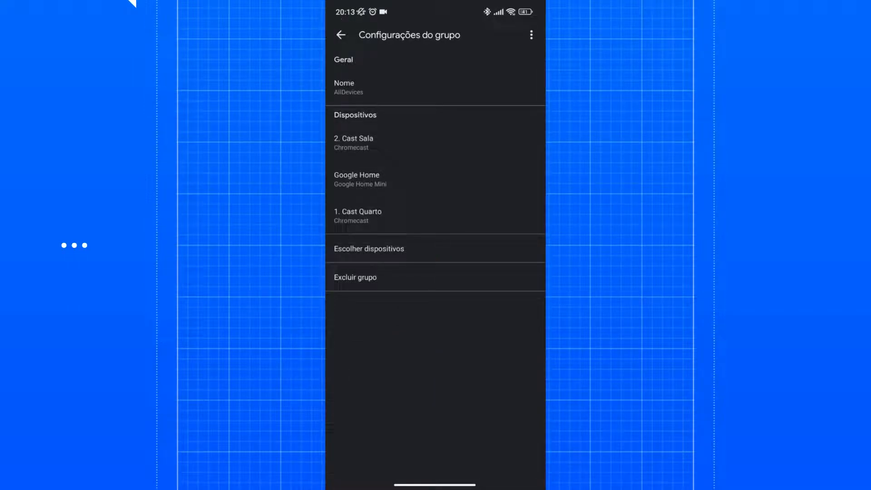
{"action": "left_click", "coordinate": [369, 249]}
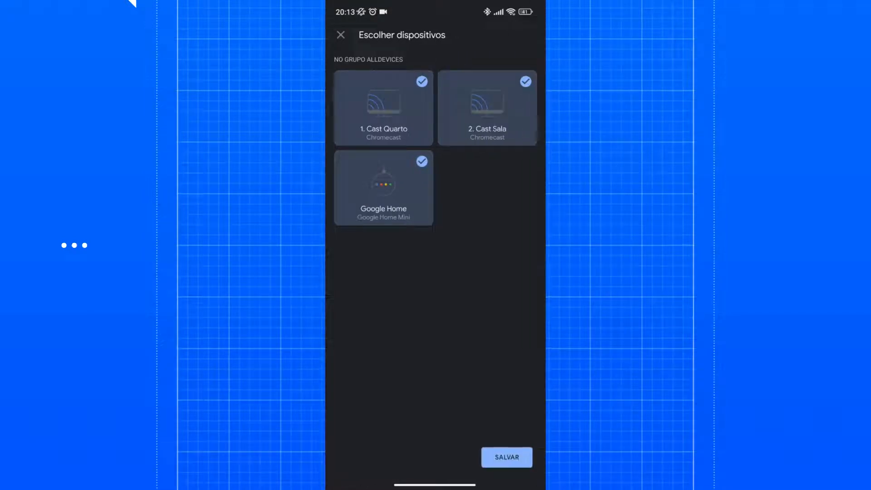
{"action": "left_click", "coordinate": [341, 35]}
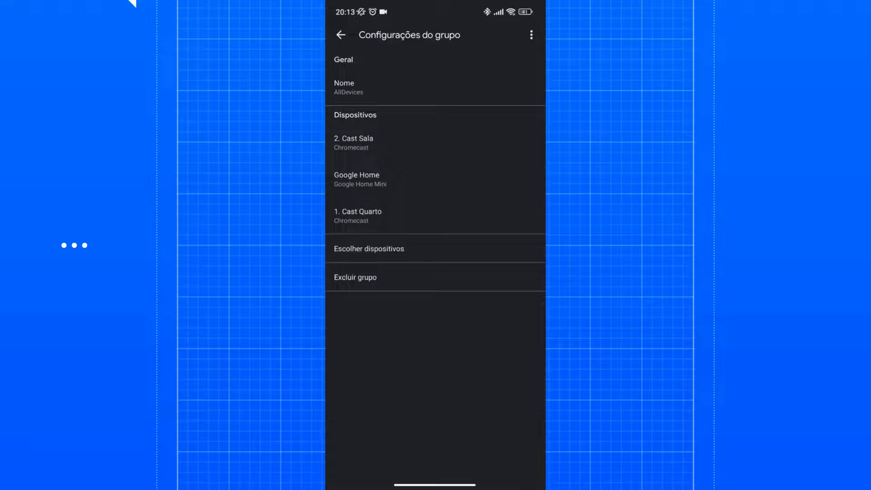
{"action": "left_click", "coordinate": [341, 35]}
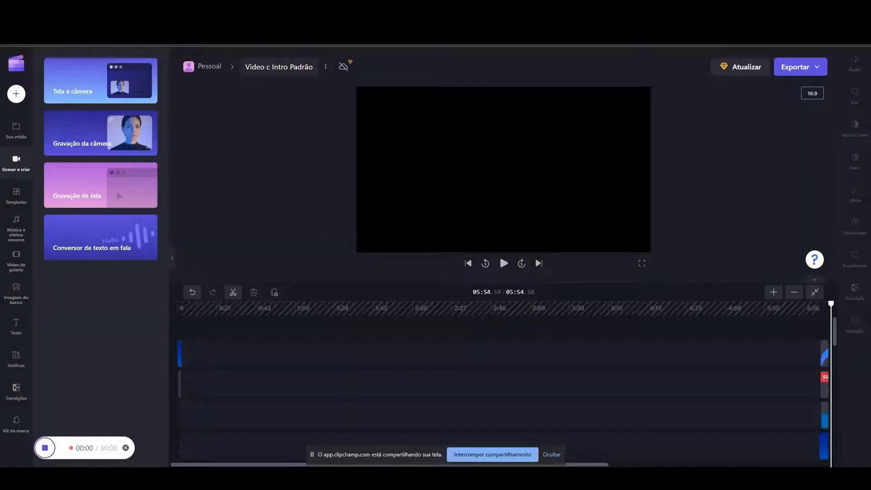
- Switch to Home Assistant, open the integrations overview in its settings and find the existing yTubeMusic integration
{"action": "left_click", "coordinate": [154, 9]}
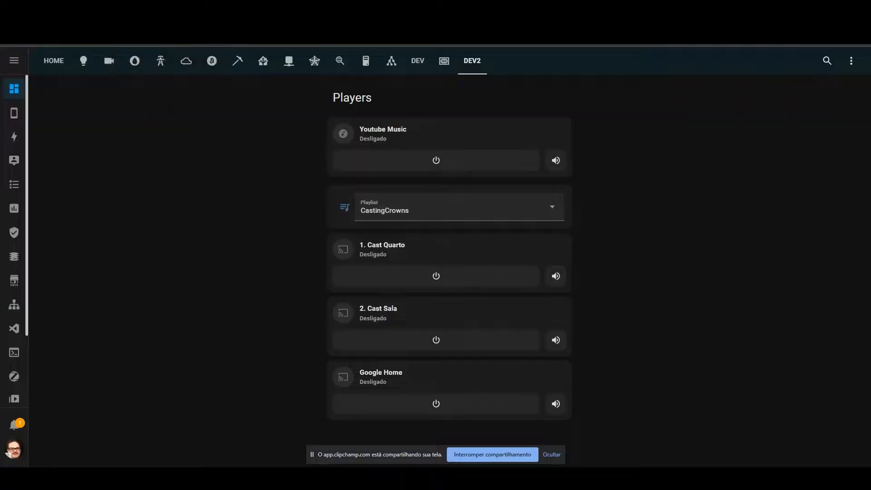
{"action": "left_click", "coordinate": [552, 455]}
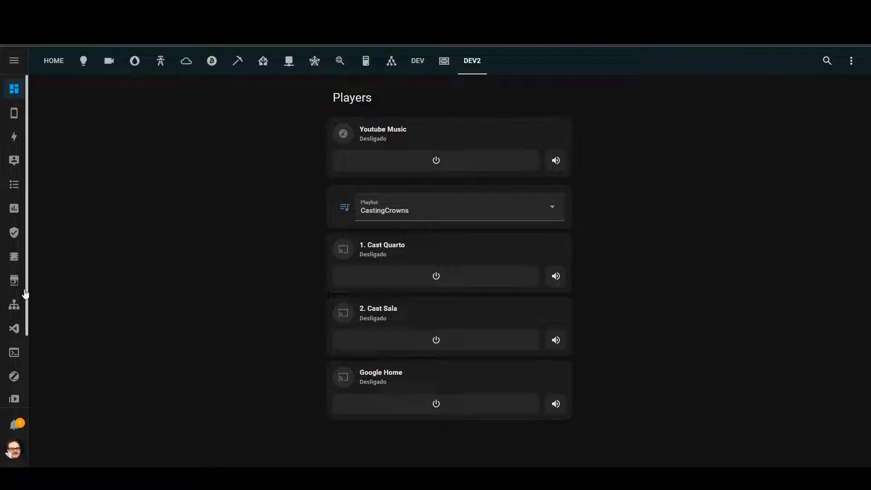
{"action": "scroll", "coordinate": [19, 300], "scroll_direction": "down", "scroll_amount": 2}
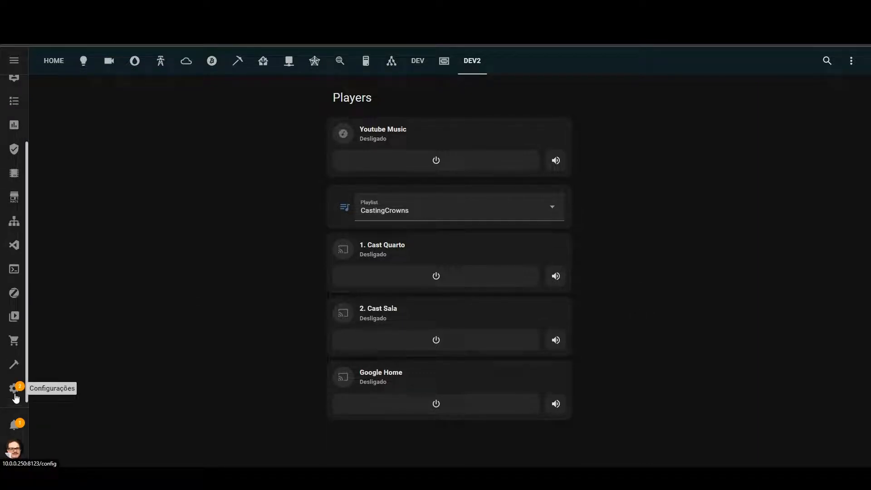
{"action": "left_click", "coordinate": [16, 397]}
{"action": "left_click", "coordinate": [418, 244]}
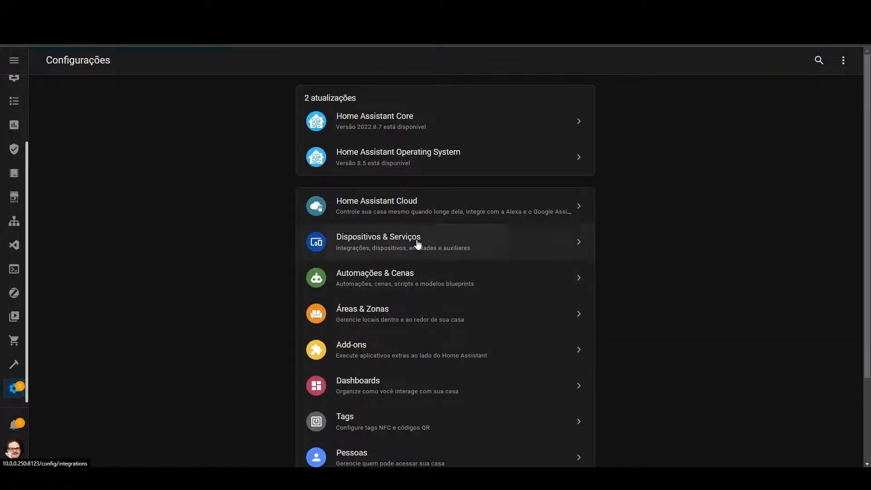
{"action": "scroll", "coordinate": [509, 317], "scroll_direction": "down", "scroll_amount": 3}
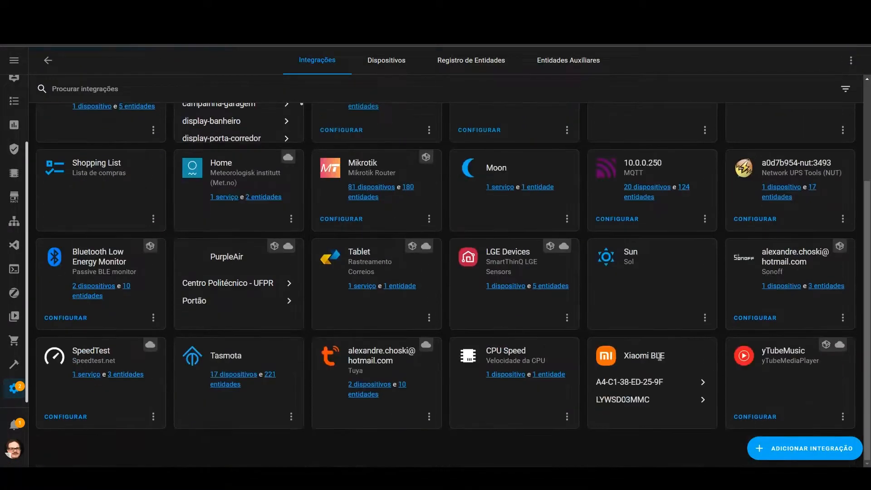
{"action": "left_click_drag", "start_coordinate": [762, 351], "coordinate": [788, 360]}
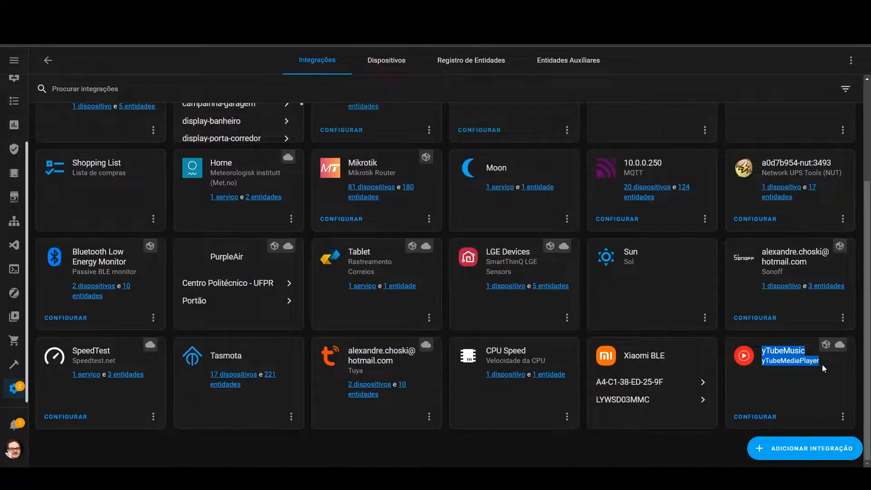
{"action": "left_click", "coordinate": [801, 361]}
- Start adding a new integration by searching for "ytube" and choosing yTubeMediaPlayer
{"action": "left_click", "coordinate": [802, 452]}
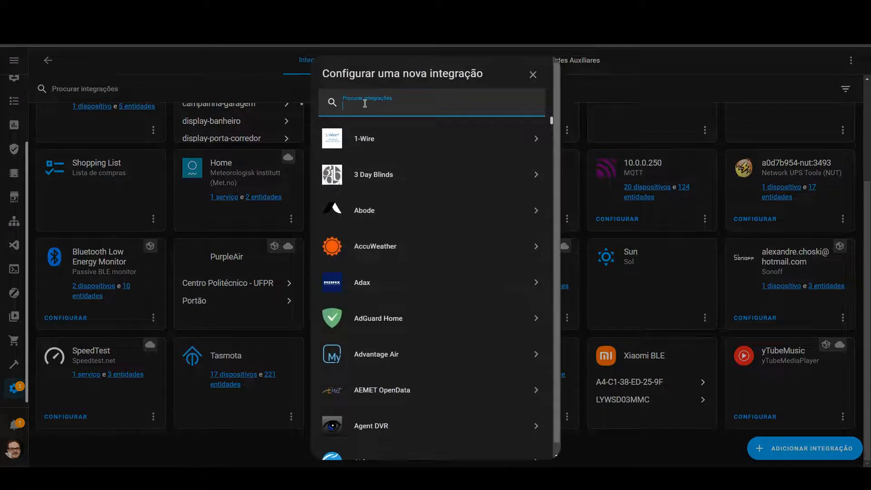
{"action": "type", "text": "ytube"}
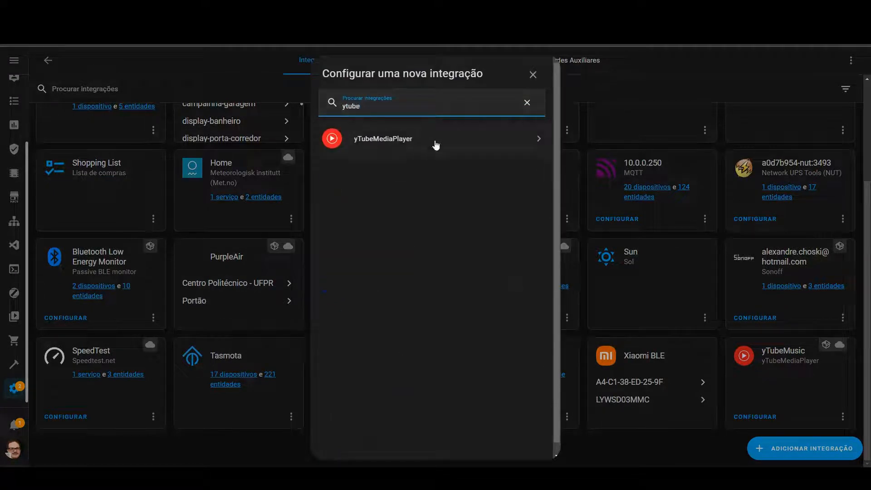
{"action": "left_click", "coordinate": [436, 142]}
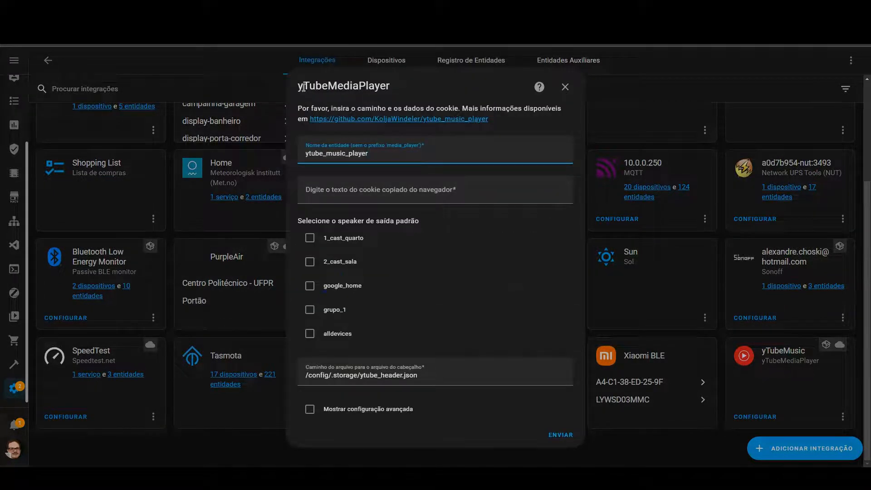
- Consult the linked ytube_music_player GitHub page's installation and setup guide, postponing the account recovery check, and return to the integration form
{"action": "left_click", "coordinate": [453, 122]}
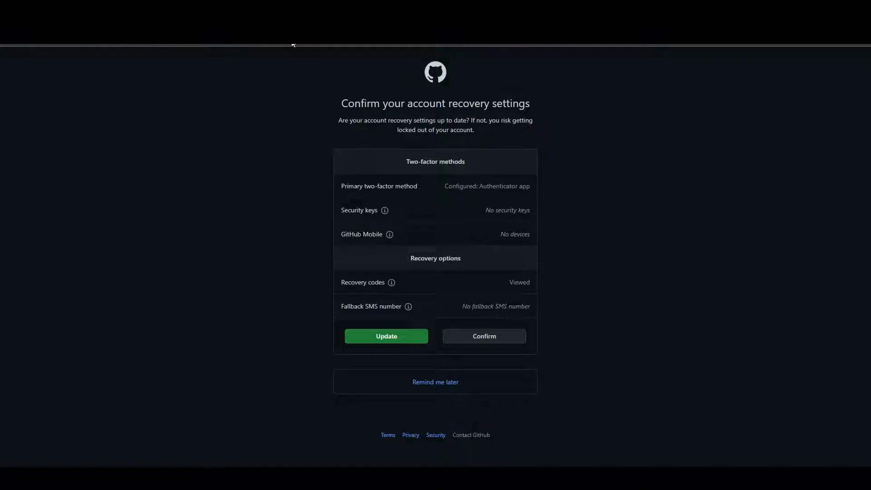
{"action": "left_click", "coordinate": [436, 382]}
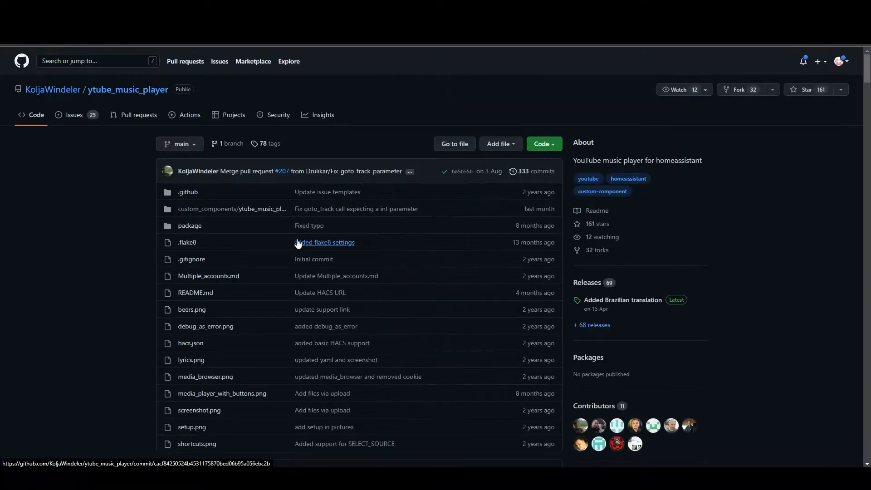
{"action": "scroll", "coordinate": [293, 252], "scroll_direction": "down", "scroll_amount": 15}
{"action": "scroll", "coordinate": [292, 250], "scroll_direction": "down", "scroll_amount": 5}
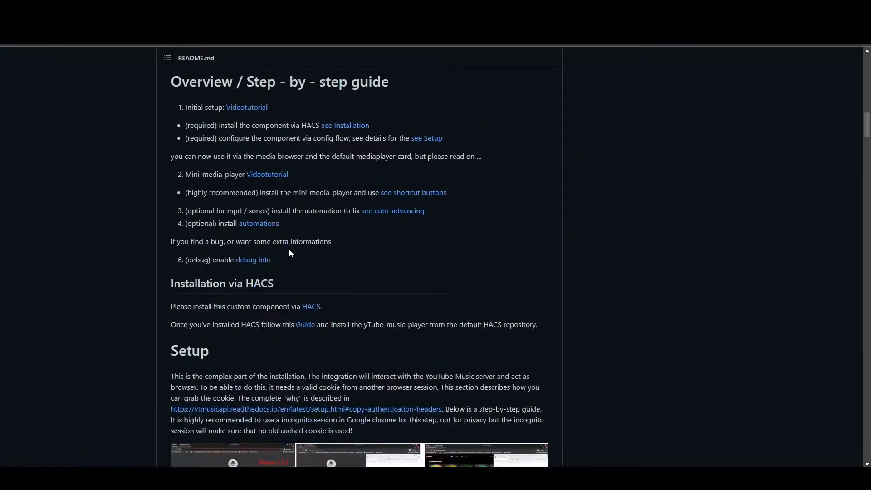
{"action": "key", "text": "ctrl+shift+Tab"}
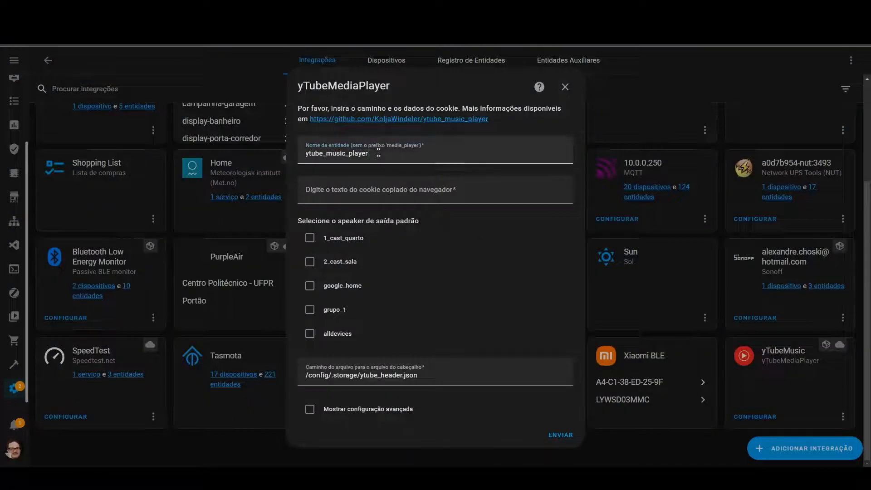
- Select the browser cookie field of the yTubeMediaPlayer form and open YouTube Music in a new browser tab
{"action": "left_click", "coordinate": [386, 195]}
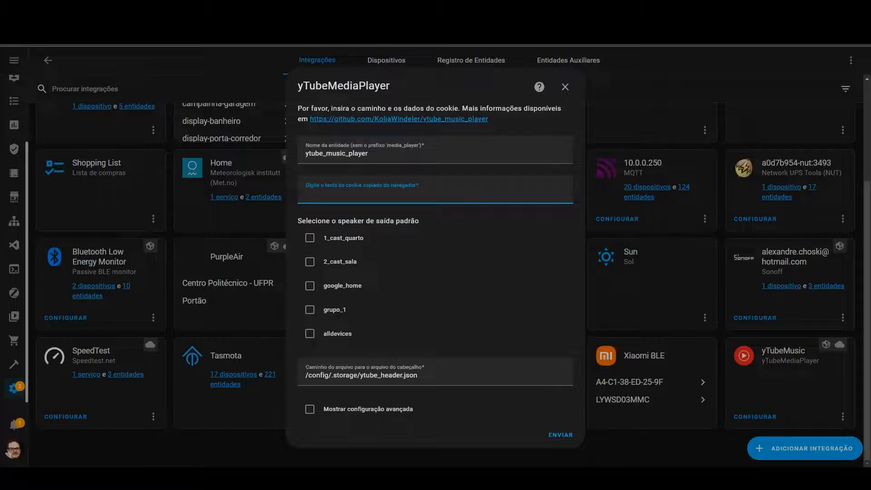
{"action": "key", "text": "ctrl+t"}
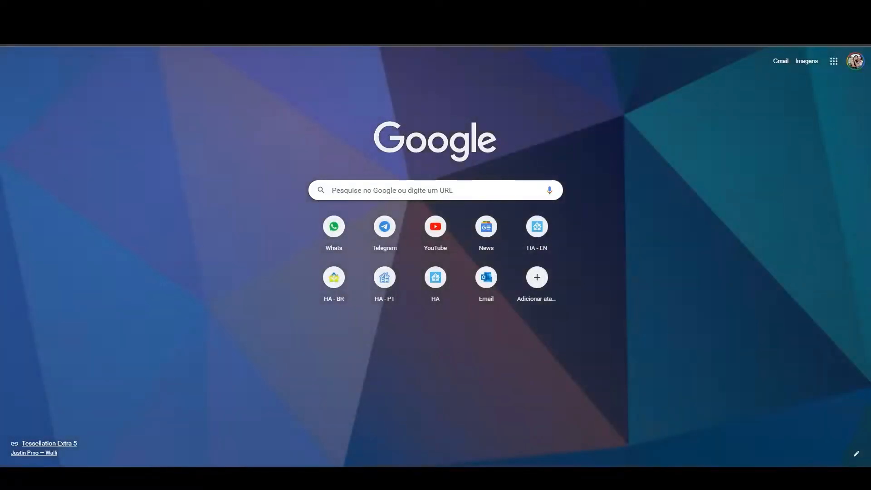
{"action": "type", "text": "music"}
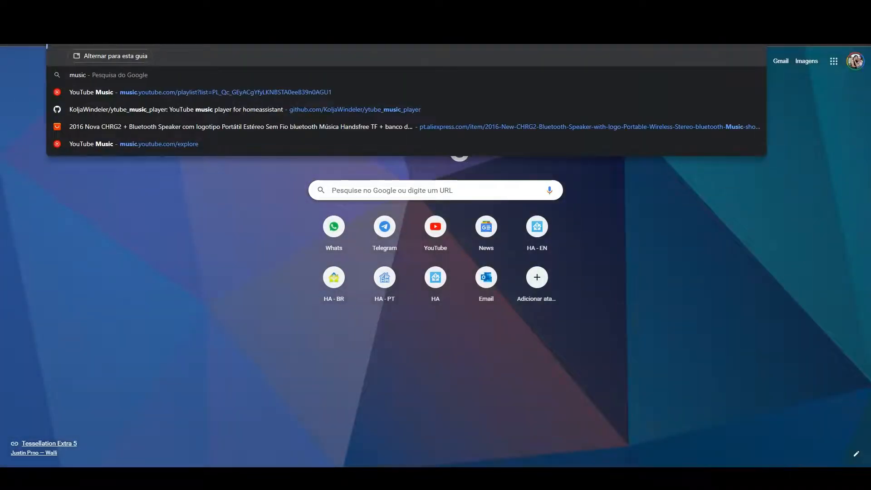
{"action": "key", "text": "Return"}
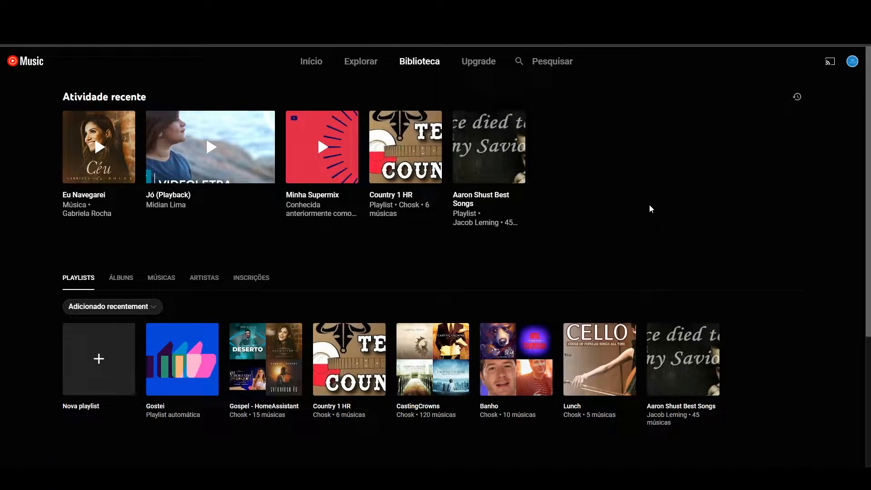
- Open the browser's developer tools on the YouTube Music library page, showing its network activity
{"action": "key", "text": "ctrl+shift+i"}
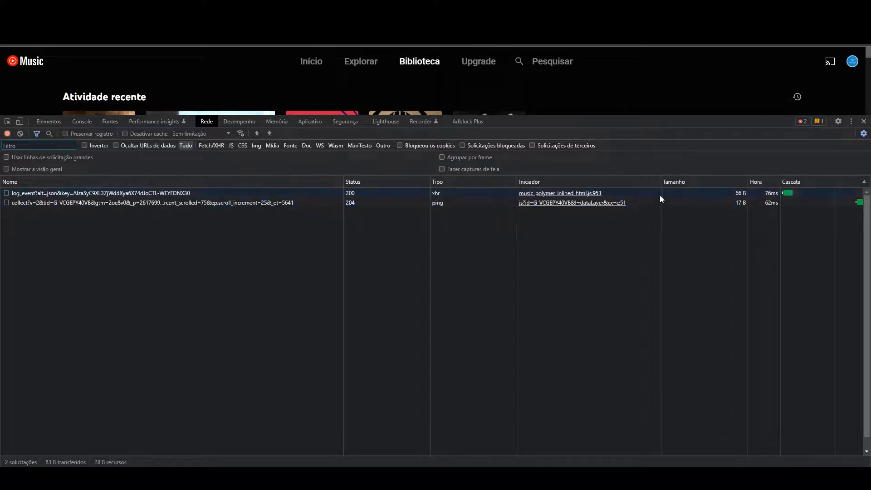
{"action": "left_click", "coordinate": [20, 121]}
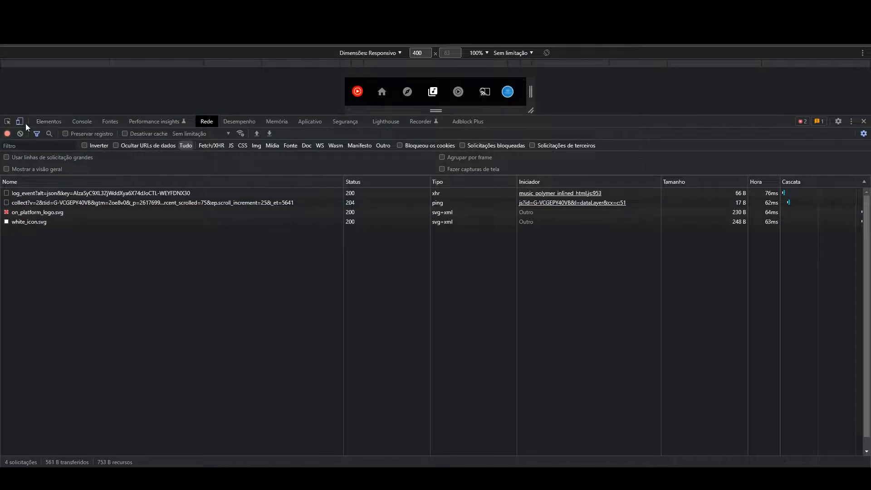
{"action": "left_click", "coordinate": [20, 121]}
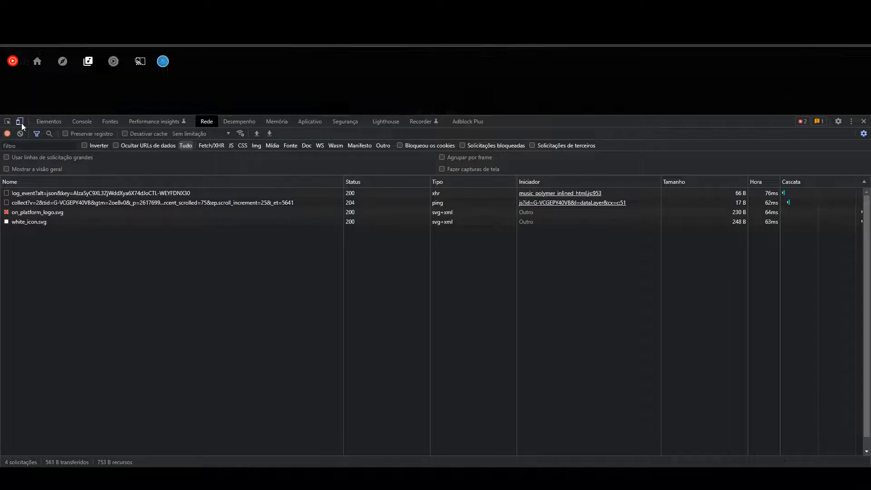
{"action": "left_click", "coordinate": [851, 122]}
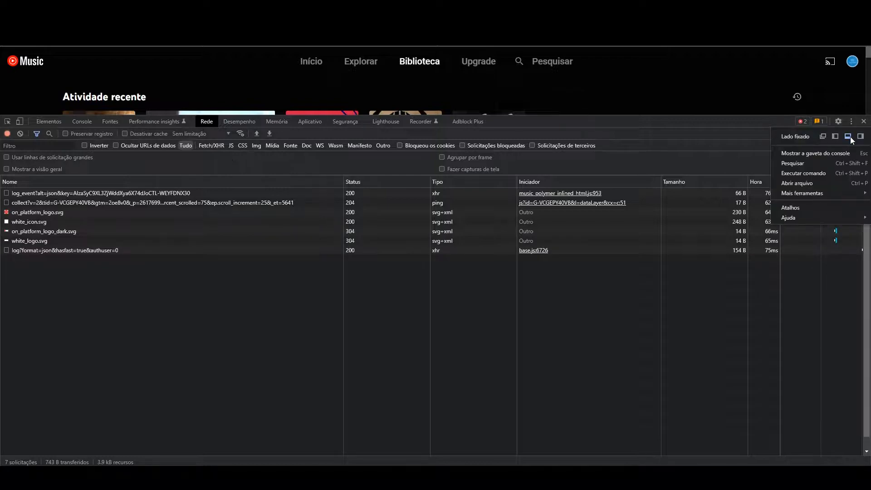
{"action": "left_click", "coordinate": [860, 136]}
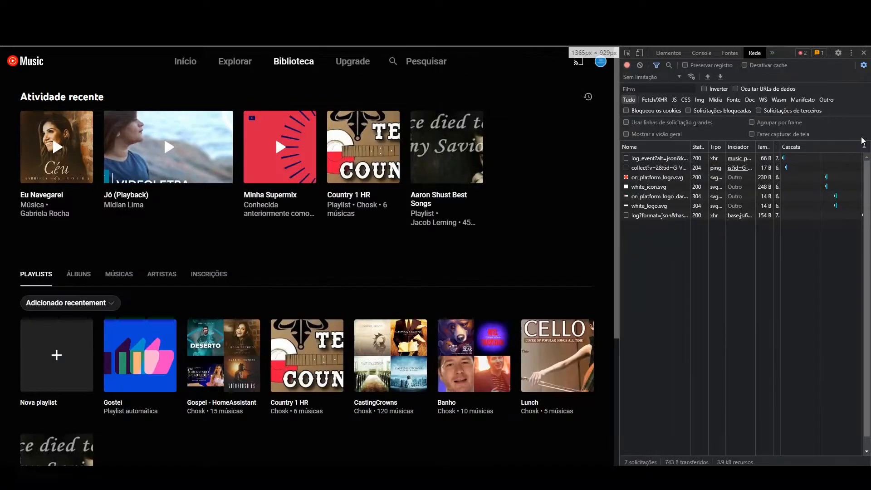
{"action": "left_click", "coordinate": [849, 68]}
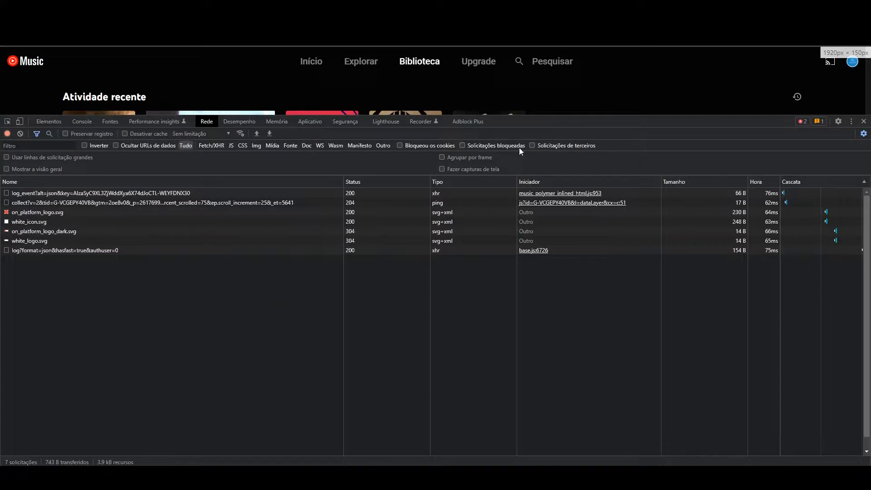
- Shorten the developer tools pane, then clear the network log and filter its requests by "browse"
{"action": "left_click_drag", "start_coordinate": [533, 129], "coordinate": [533, 232]}
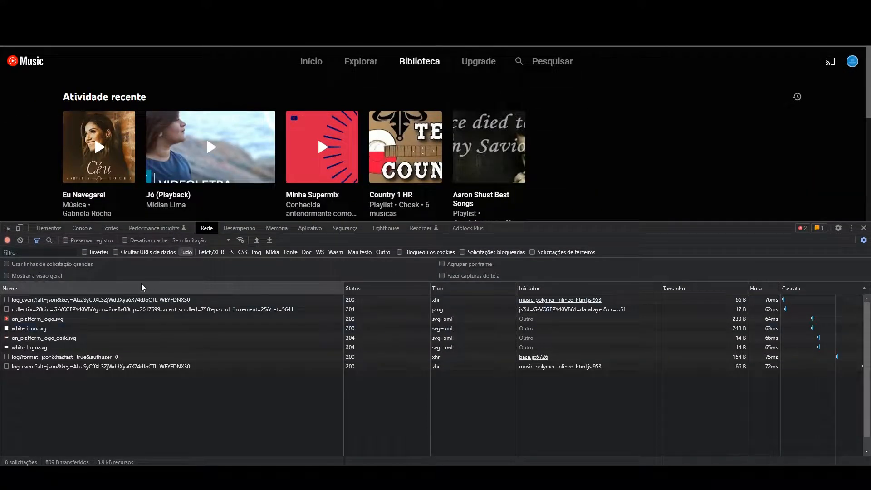
{"action": "left_click", "coordinate": [20, 240]}
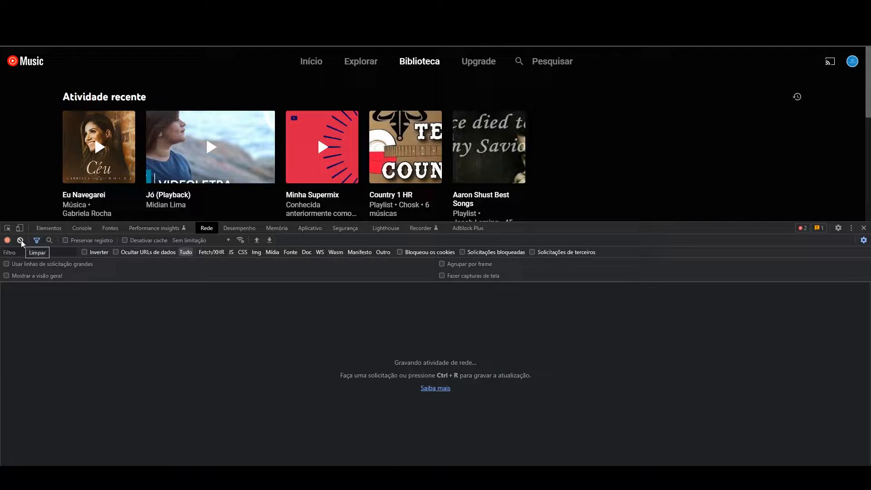
{"action": "left_click", "coordinate": [21, 241]}
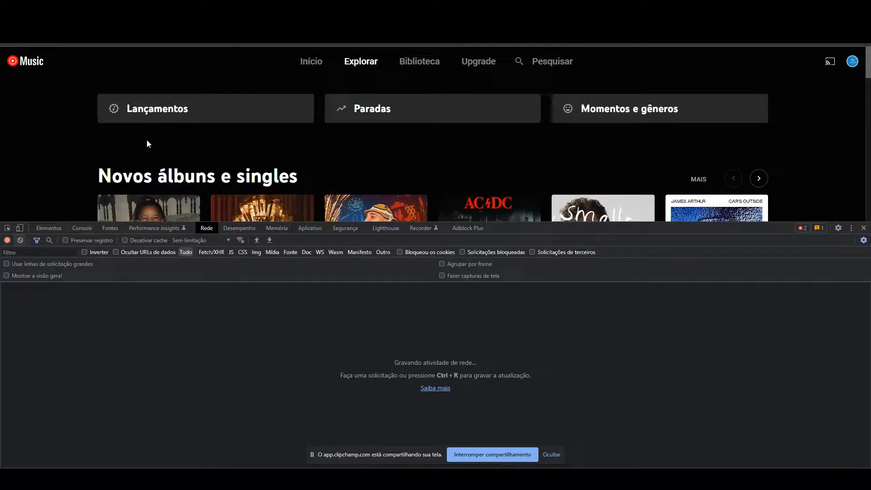
{"action": "left_click", "coordinate": [37, 254]}
{"action": "type", "text": "browse"}
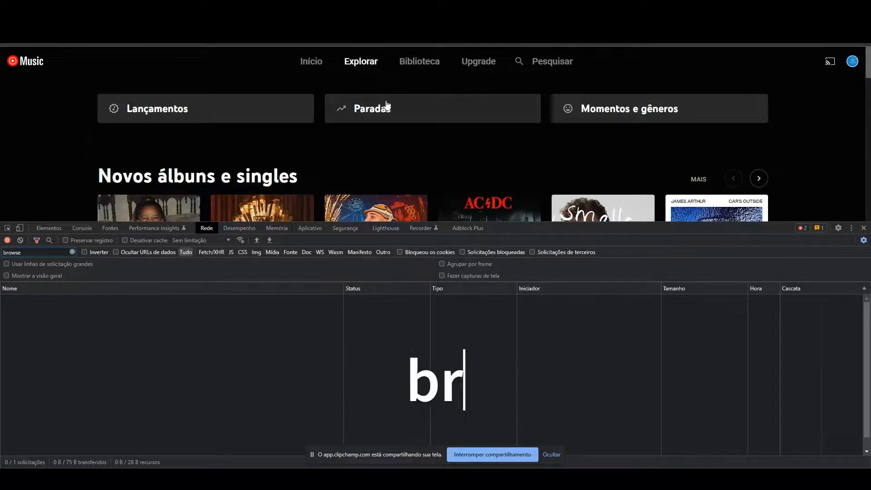
- Load the Biblioteca page and open the headers of its browse request, hiding the screen-sharing notice
{"action": "left_click", "coordinate": [421, 66]}
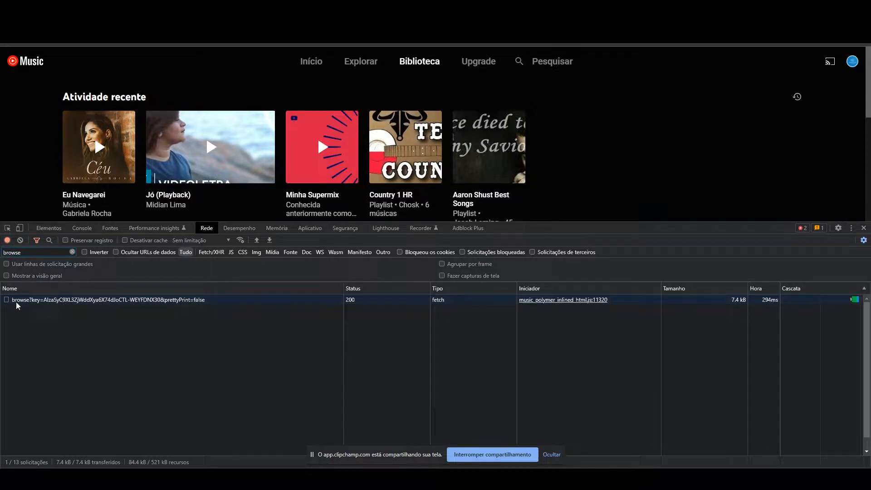
{"action": "left_click", "coordinate": [31, 303]}
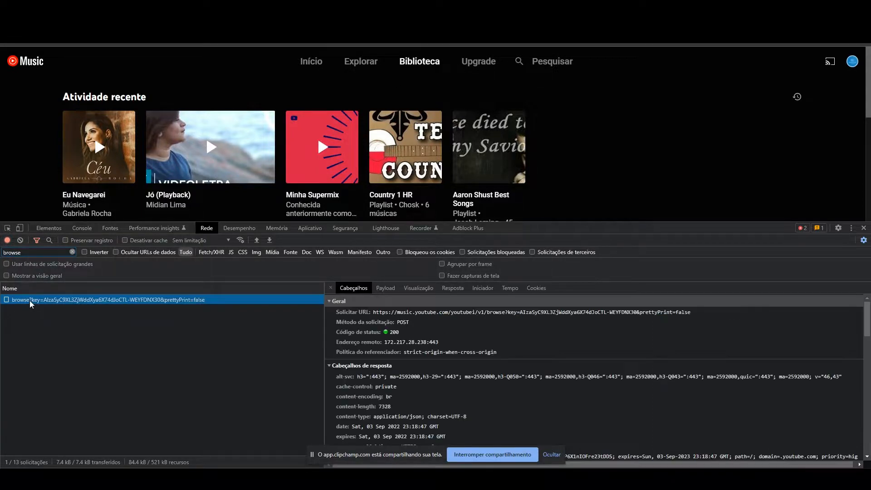
{"action": "left_click", "coordinate": [549, 456]}
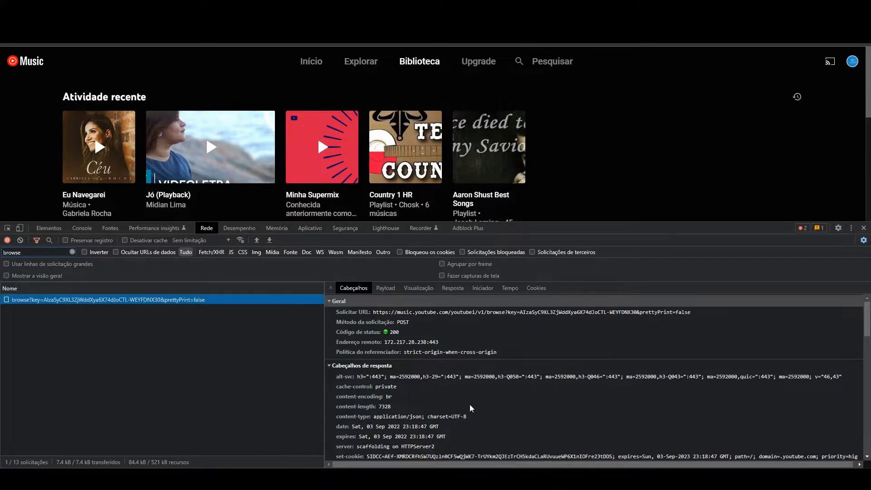
- Copy the request headers from accept through x-youtube-client-version and paste them into the yTubeMediaPlayer form's browser cookie field
{"action": "scroll", "coordinate": [473, 408], "scroll_direction": "down", "scroll_amount": 3}
{"action": "scroll", "coordinate": [465, 389], "scroll_direction": "down", "scroll_amount": 3}
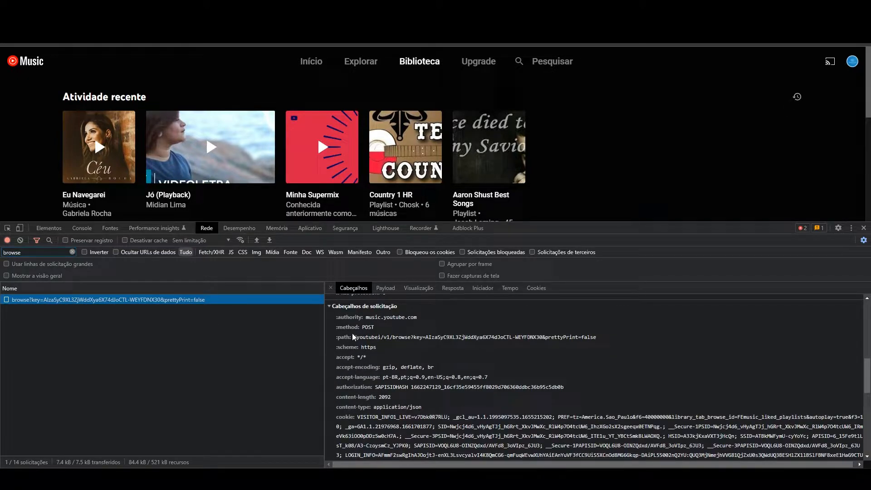
{"action": "left_click", "coordinate": [337, 359]}
{"action": "left_click_drag", "start_coordinate": [373, 358], "coordinate": [456, 459]}
{"action": "scroll", "coordinate": [379, 358], "scroll_direction": "down", "scroll_amount": 5}
{"action": "scroll", "coordinate": [383, 369], "scroll_direction": "down", "scroll_amount": 1}
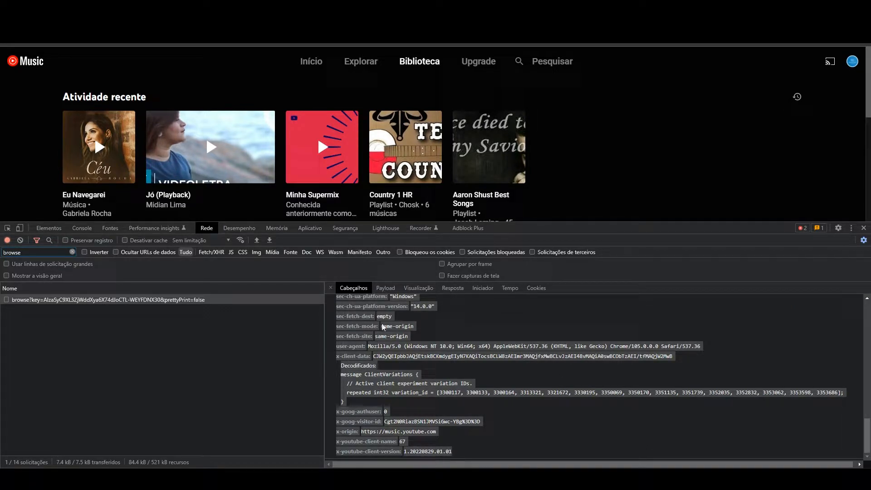
{"action": "key", "text": "ctrl+shift+Tab"}
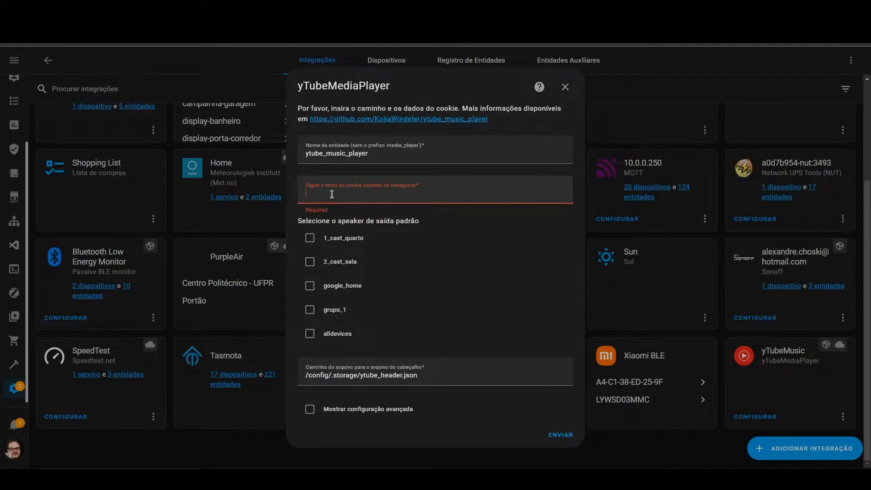
{"action": "key", "text": "ctrl+v"}
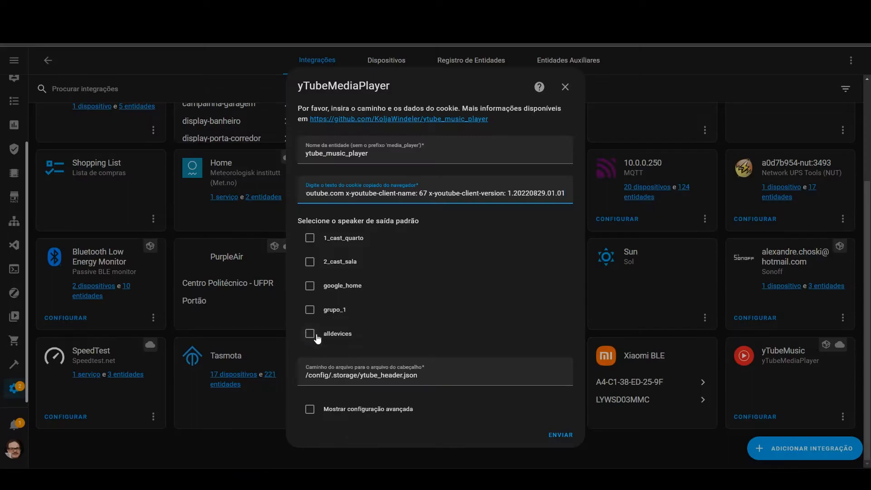
- Discard the new integration form and review the existing yTubeMusic integration's options, closing them without saving
{"action": "left_click", "coordinate": [565, 87]}
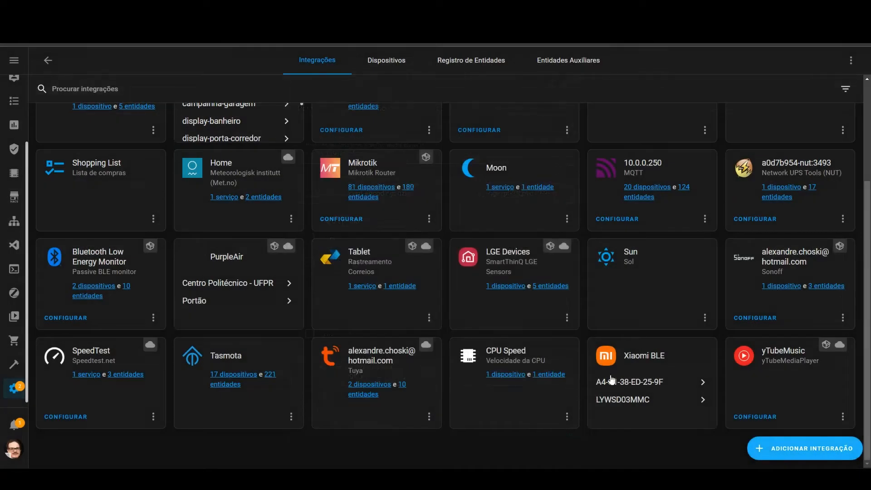
{"action": "left_click", "coordinate": [754, 416]}
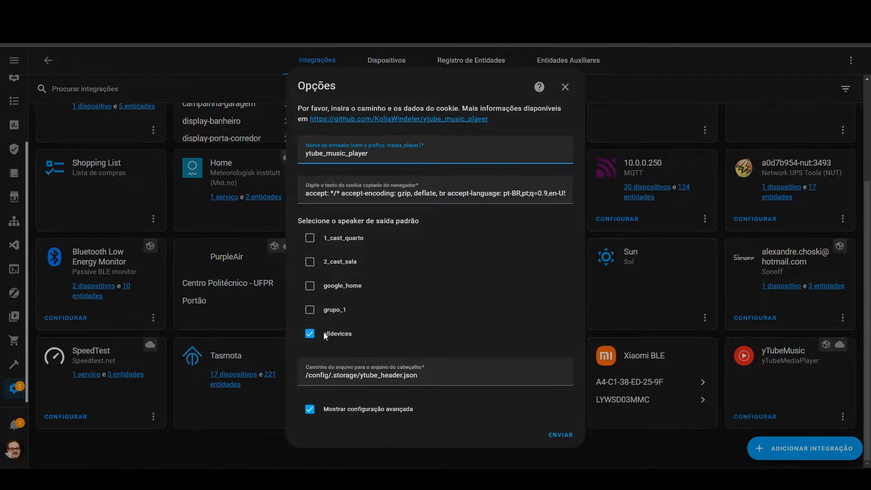
{"action": "left_click", "coordinate": [565, 87]}
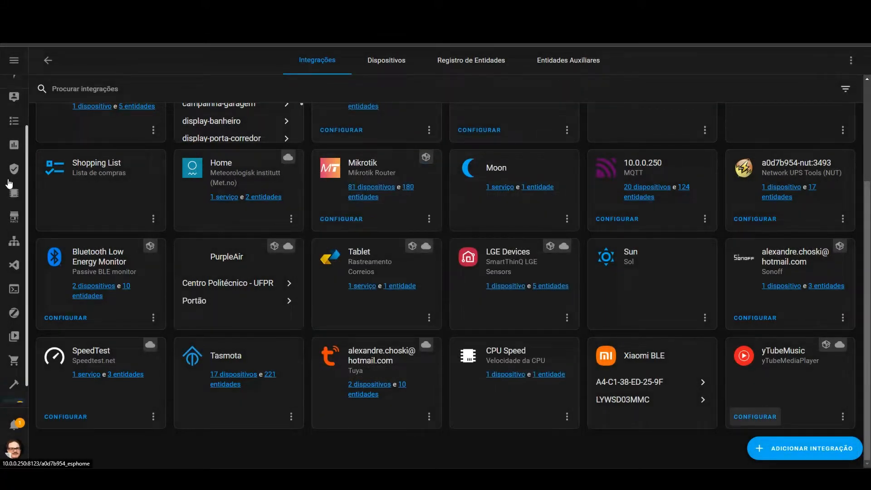
- Open the DEV2 view of the main dashboard and turn on the Youtube Music player
{"action": "scroll", "coordinate": [14, 182], "scroll_direction": "up", "scroll_amount": 3}
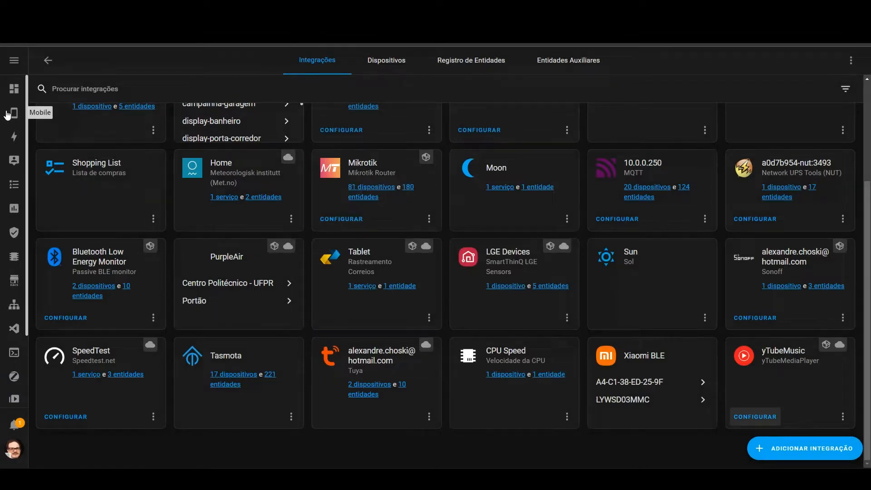
{"action": "left_click", "coordinate": [14, 94]}
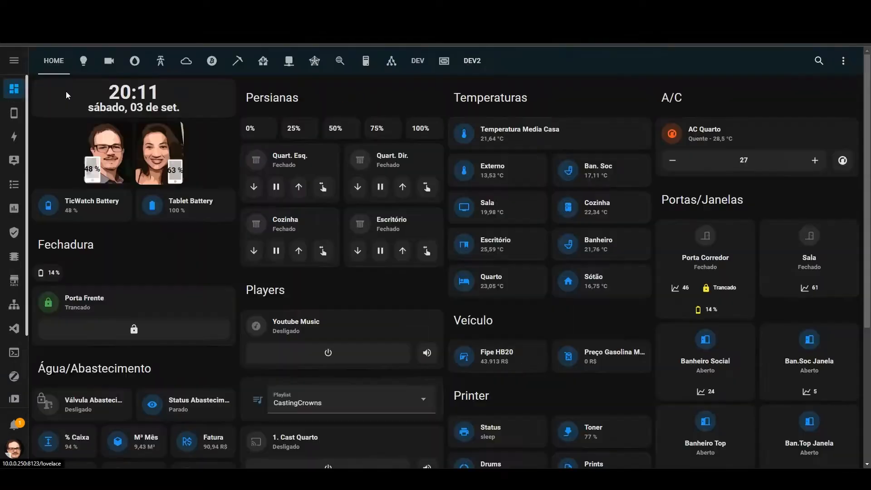
{"action": "left_click", "coordinate": [472, 60]}
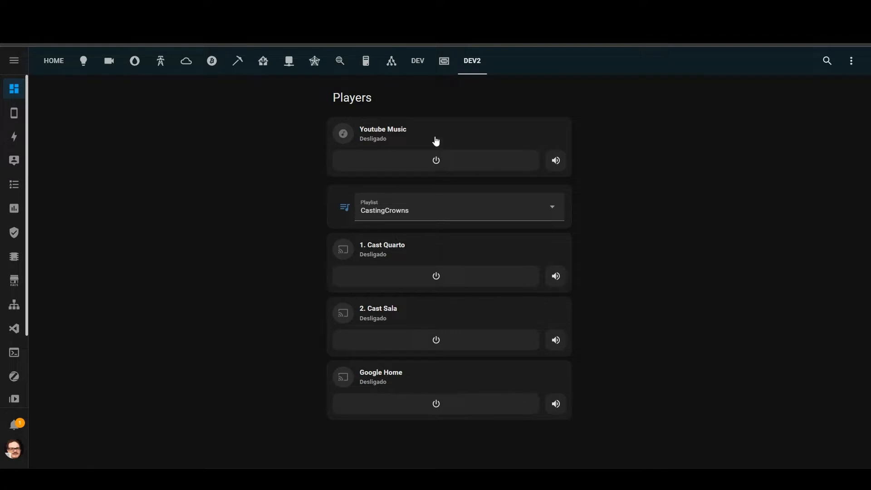
{"action": "left_click", "coordinate": [438, 162]}
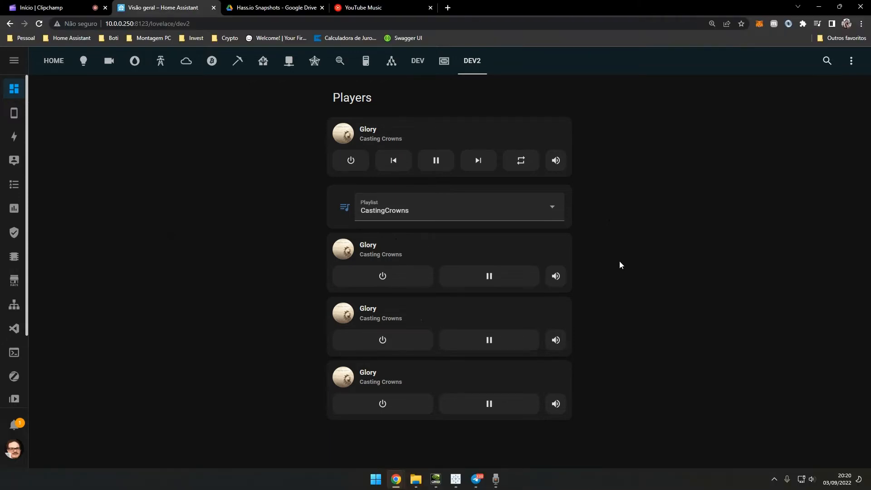
{"action": "left_click", "coordinate": [40, 7]}
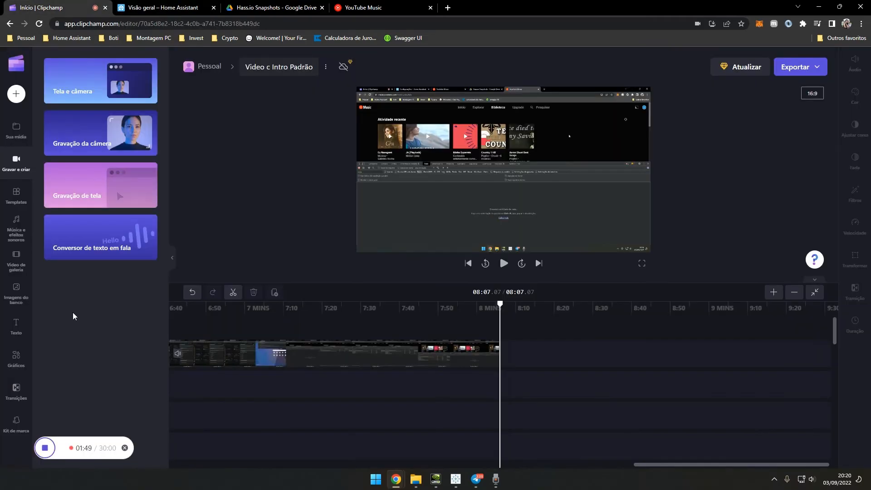